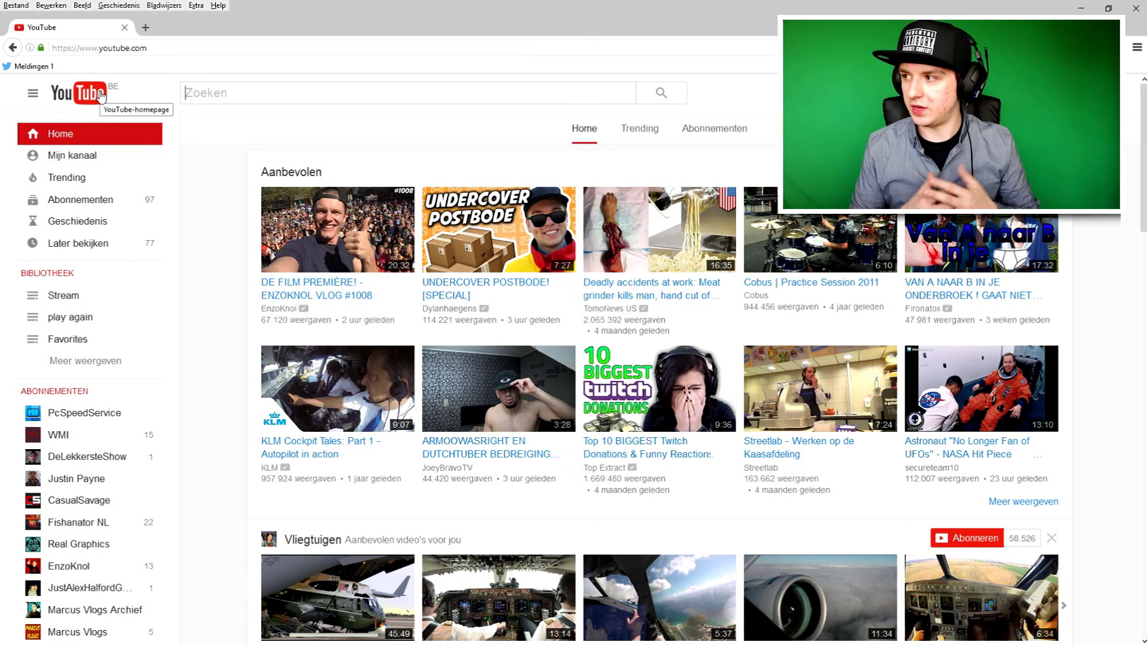
# Search YouTube for 'particles overlay' and open the Free Dust Particles Overlay Stock HD Video Footage result
pyautogui.click(224, 93)
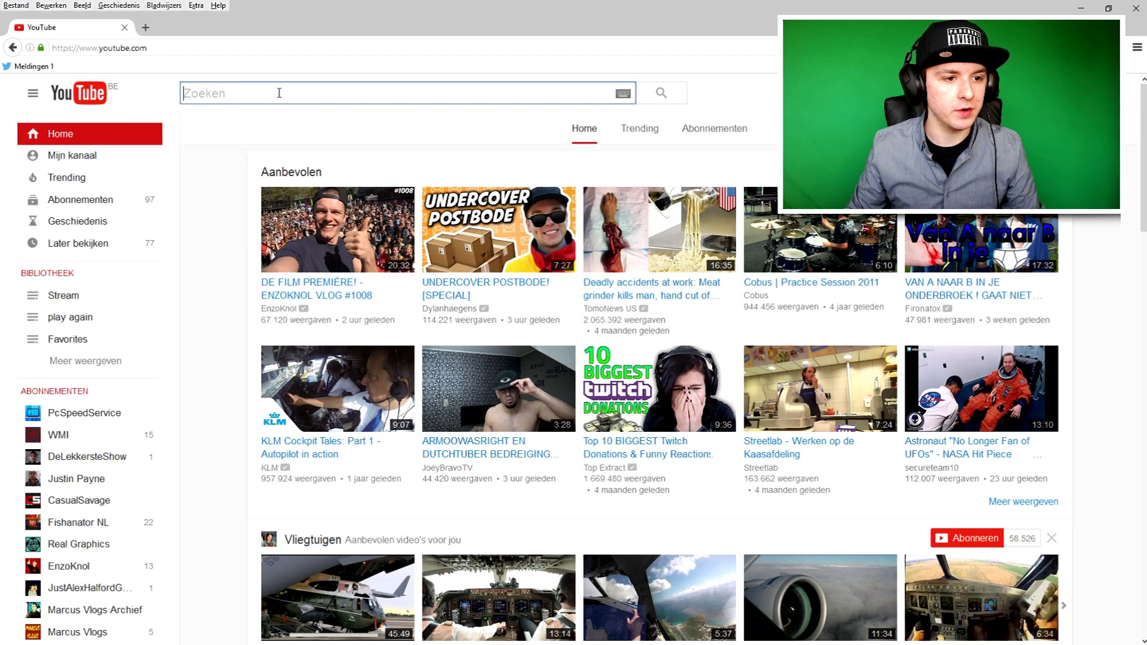
pyautogui.write('particles overlay')
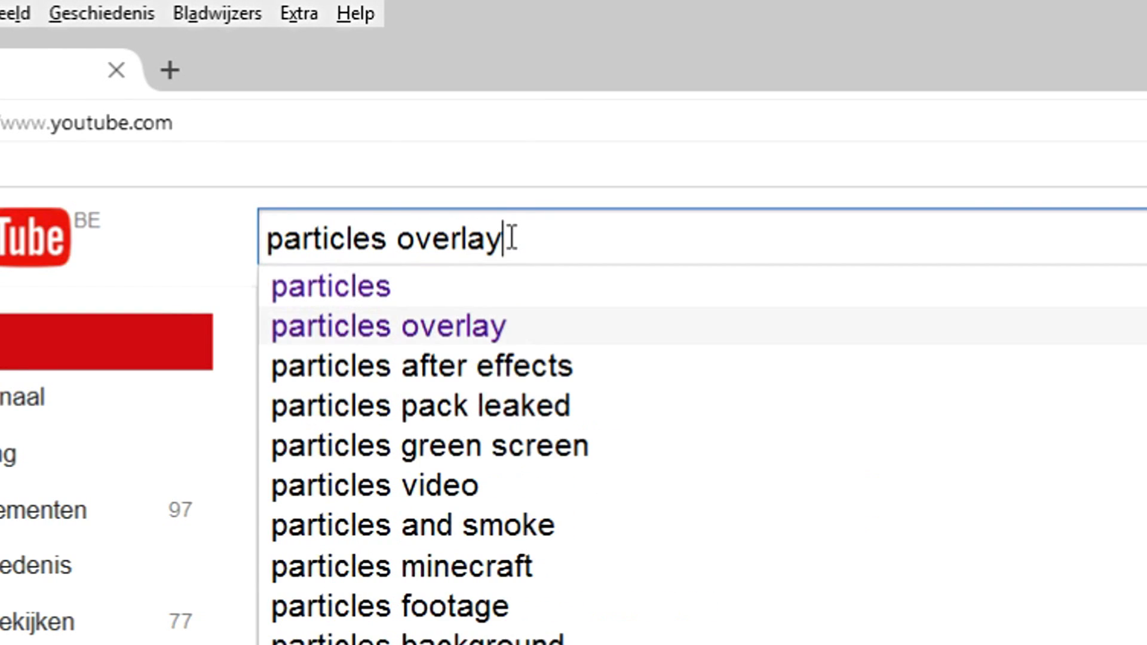
pyautogui.press('Return')
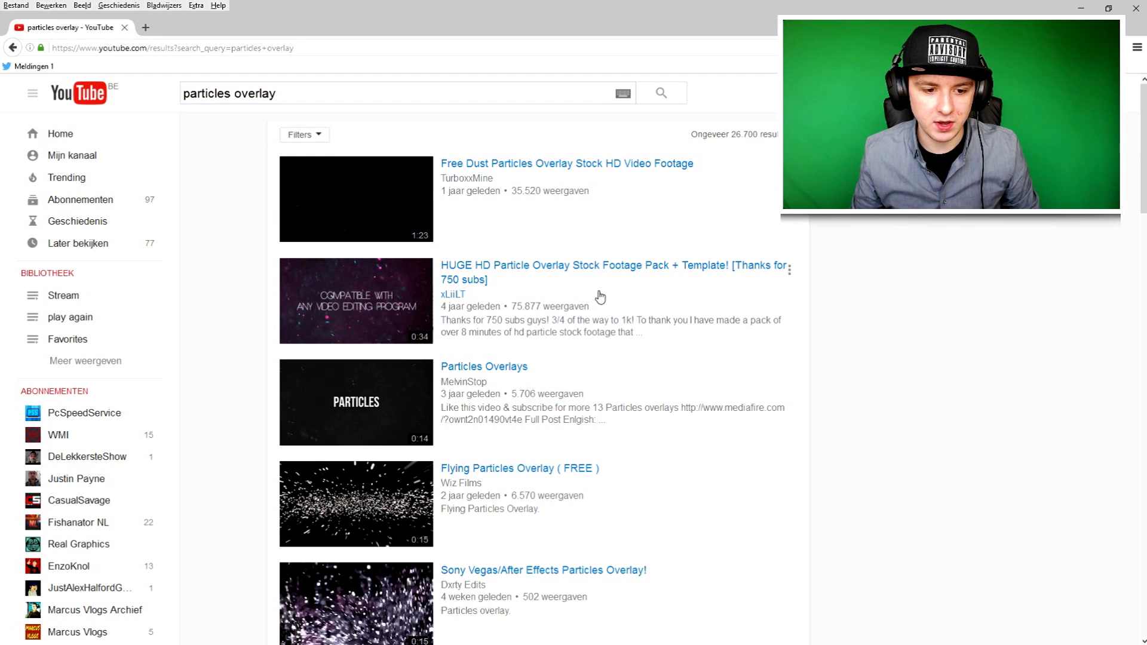
pyautogui.scroll(-3, 600, 297)
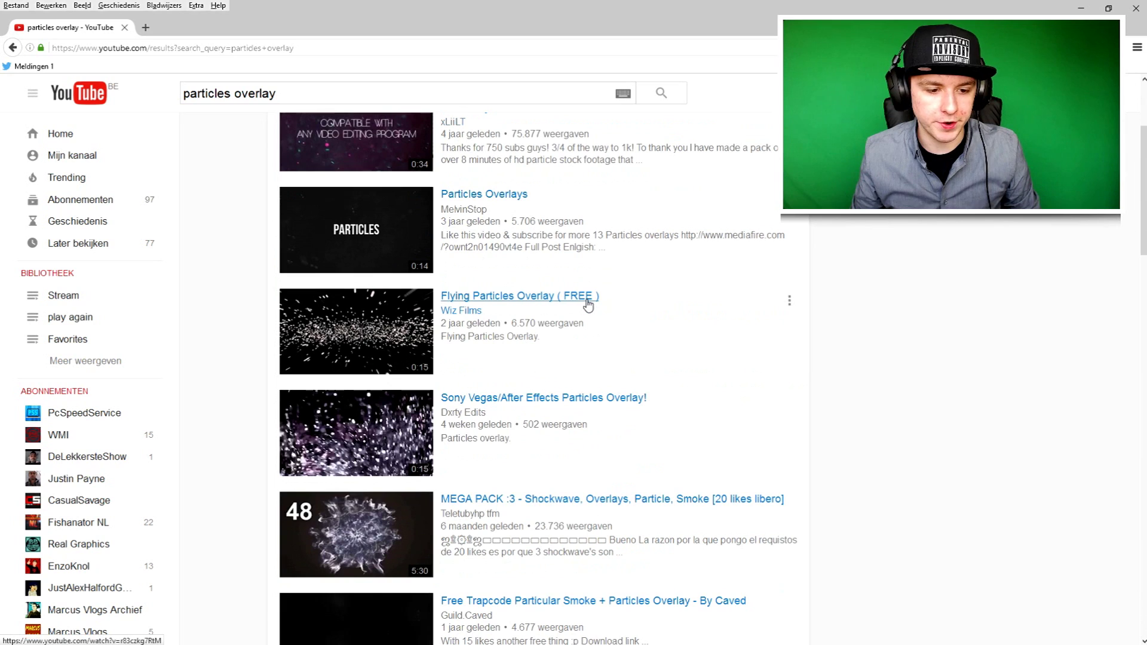
pyautogui.scroll(-6, 585, 299)
pyautogui.scroll(9, 585, 302)
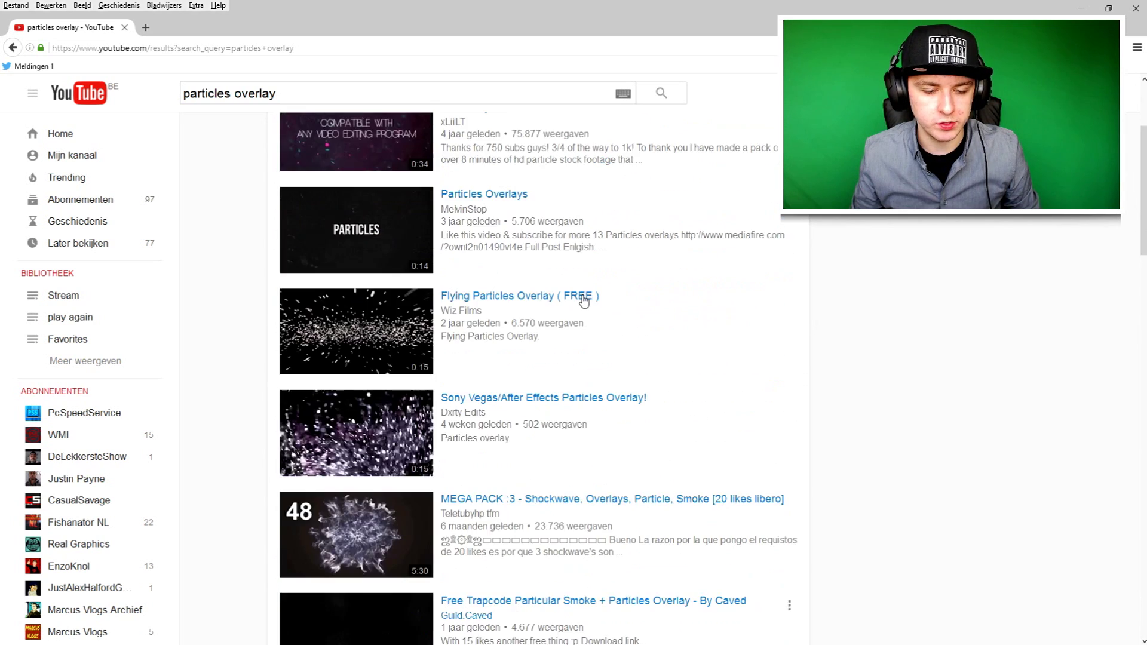
pyautogui.click(544, 167)
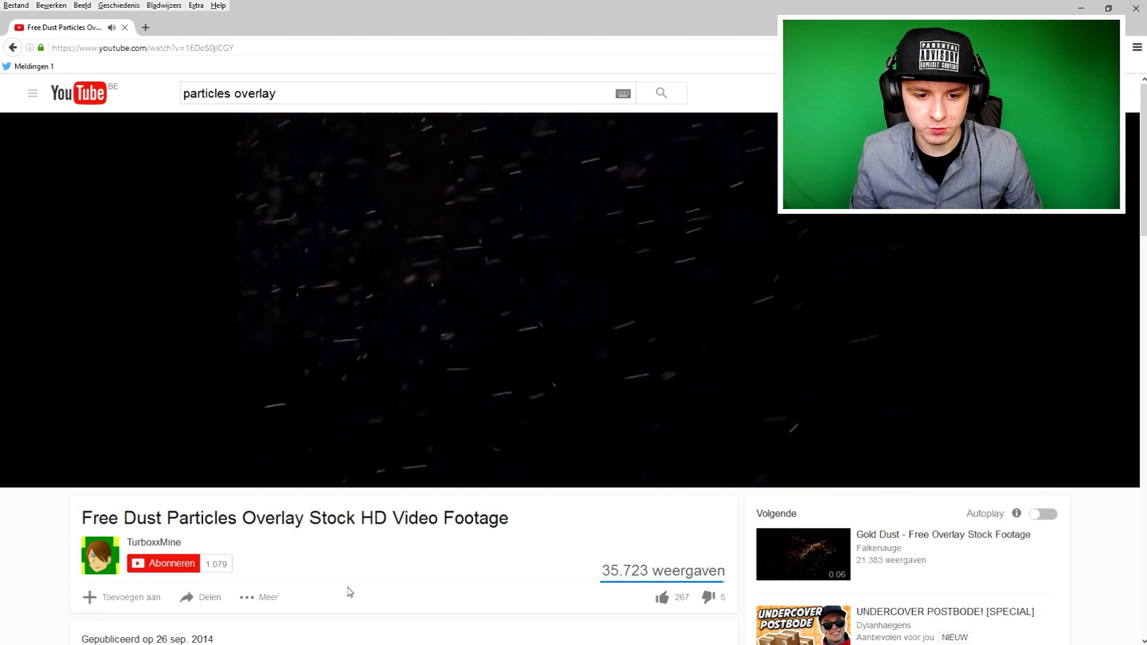
# Pause the dust particles video at 0:15 and copy its page URL from the address bar
pyautogui.click(406, 322)
pyautogui.click(211, 55)
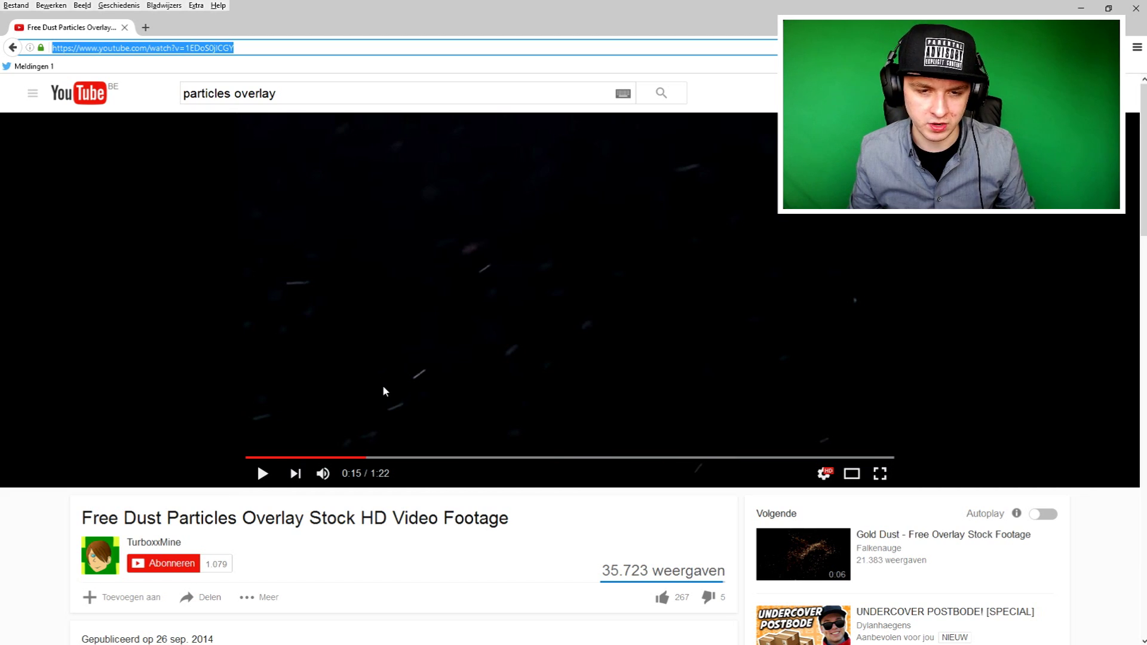
pyautogui.click(352, 556)
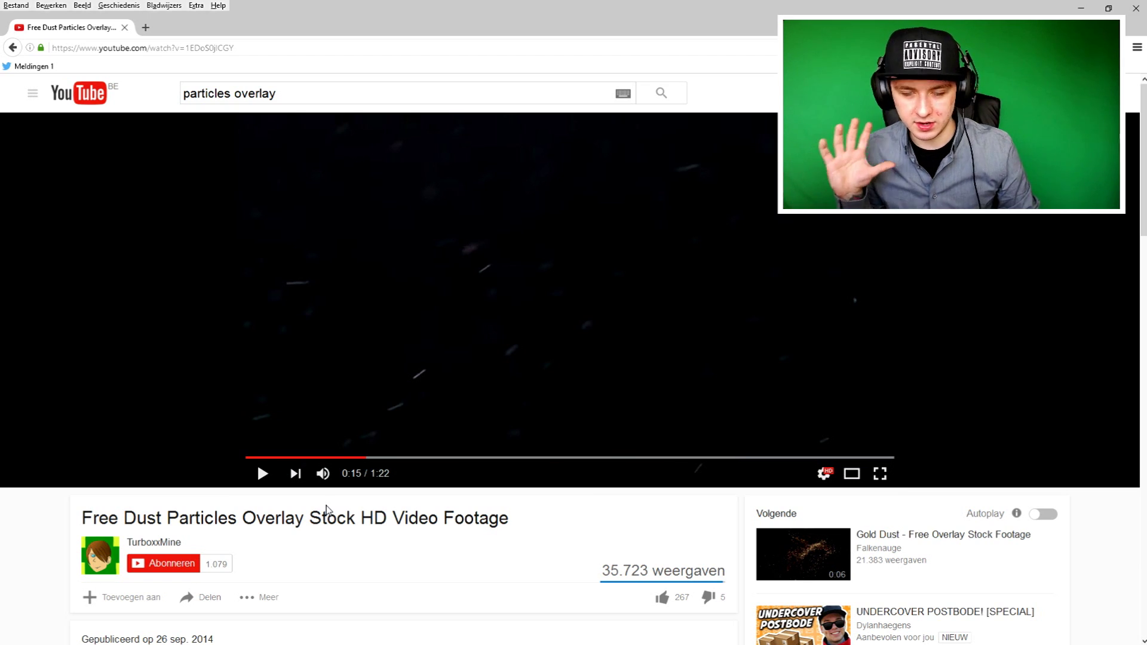
# Paste the dust video link into Freemake and set MP4 output, same as source, saved to the 11 mei folder
pyautogui.hotkey('alt', 'Tab')
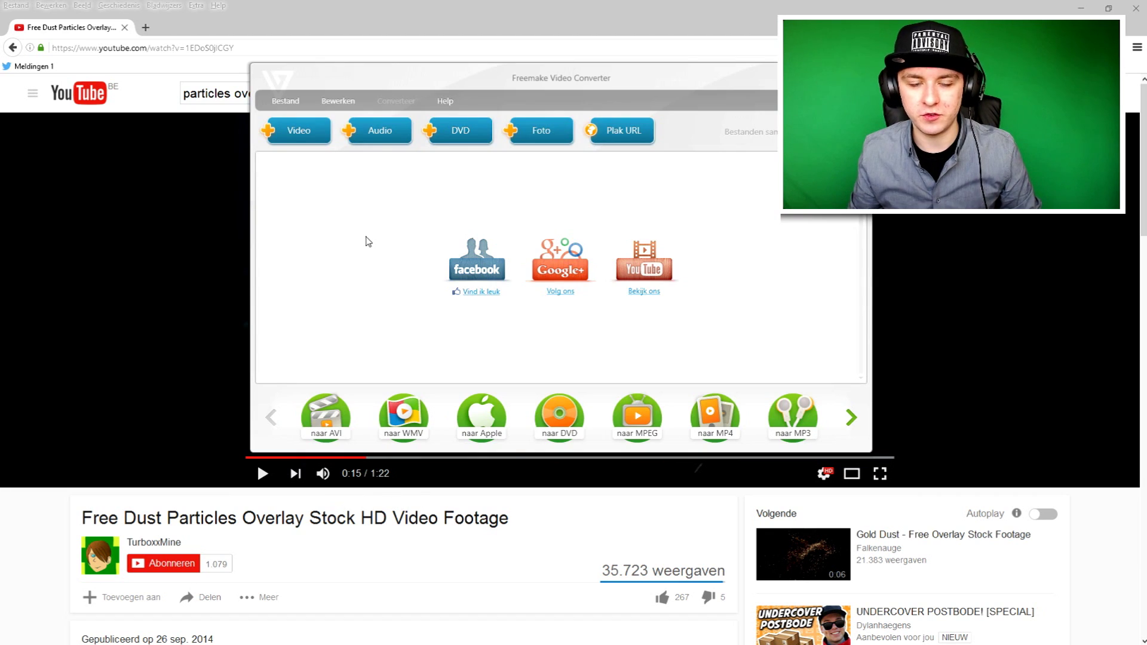
pyautogui.hotkey('ctrl', 'v')
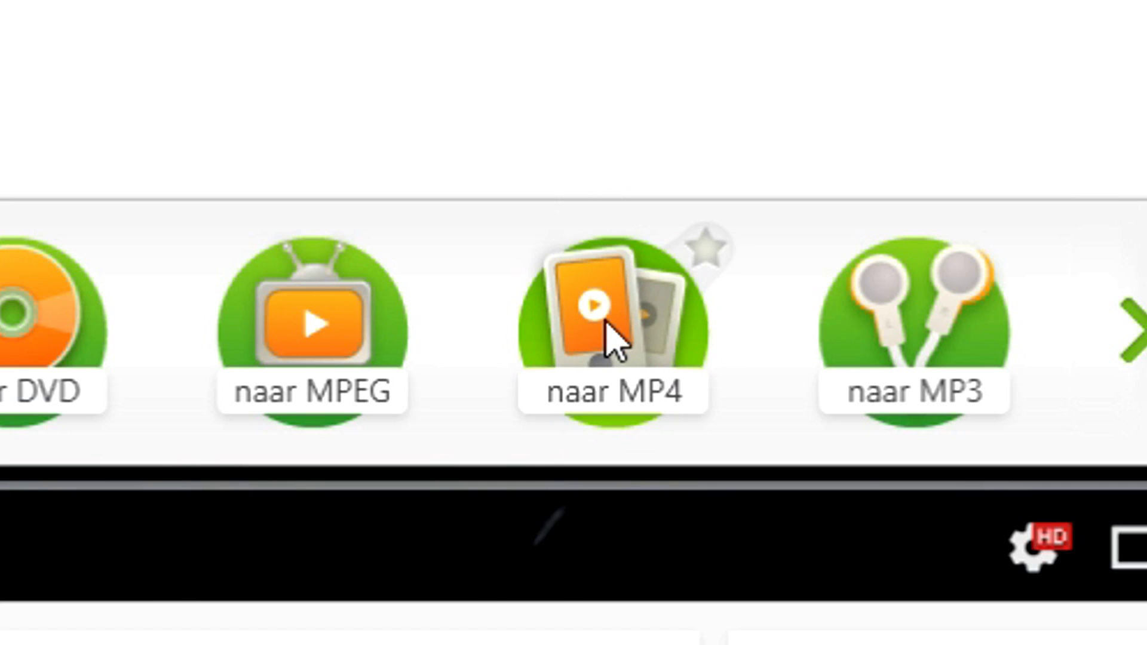
pyautogui.click(606, 321)
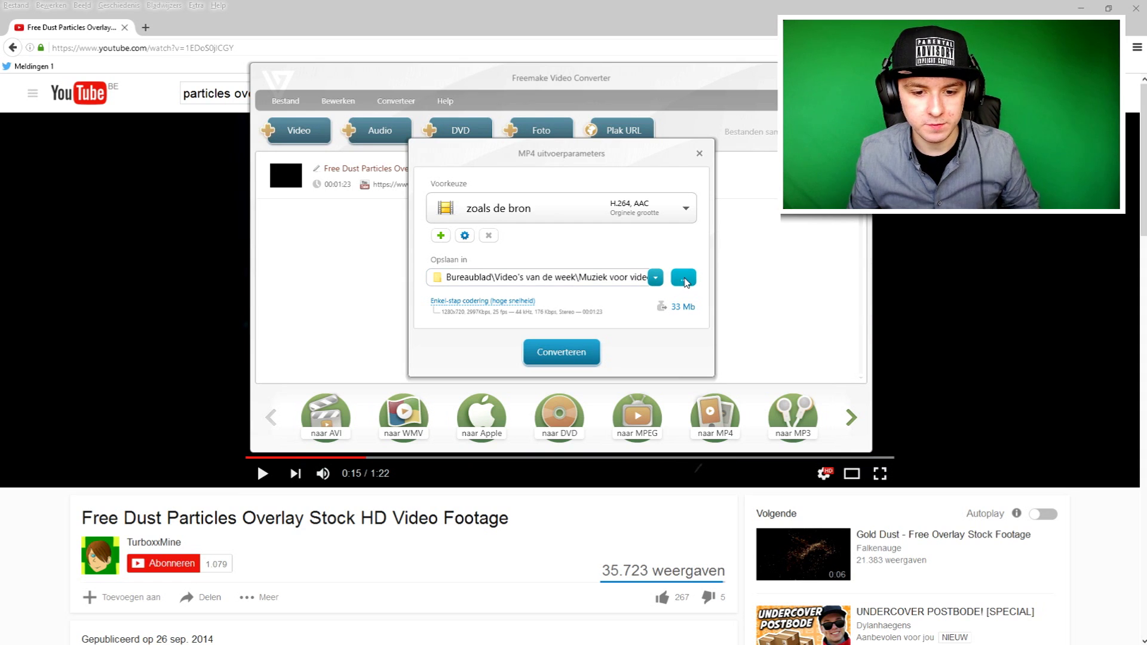
pyautogui.click(684, 279)
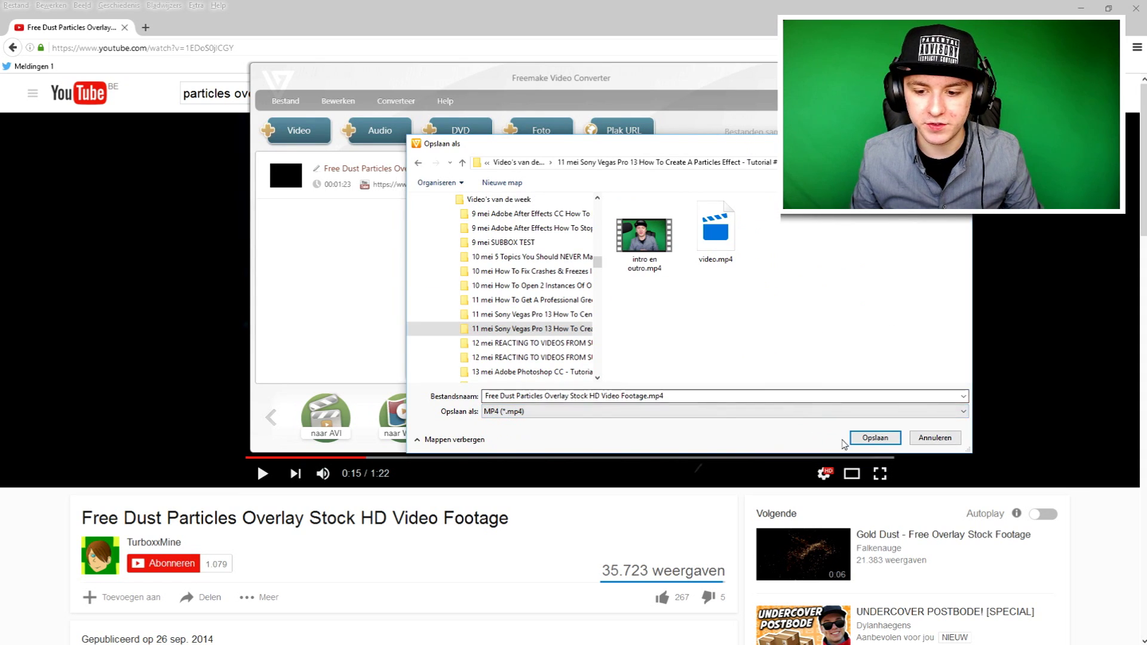
pyautogui.click(863, 439)
pyautogui.click(556, 200)
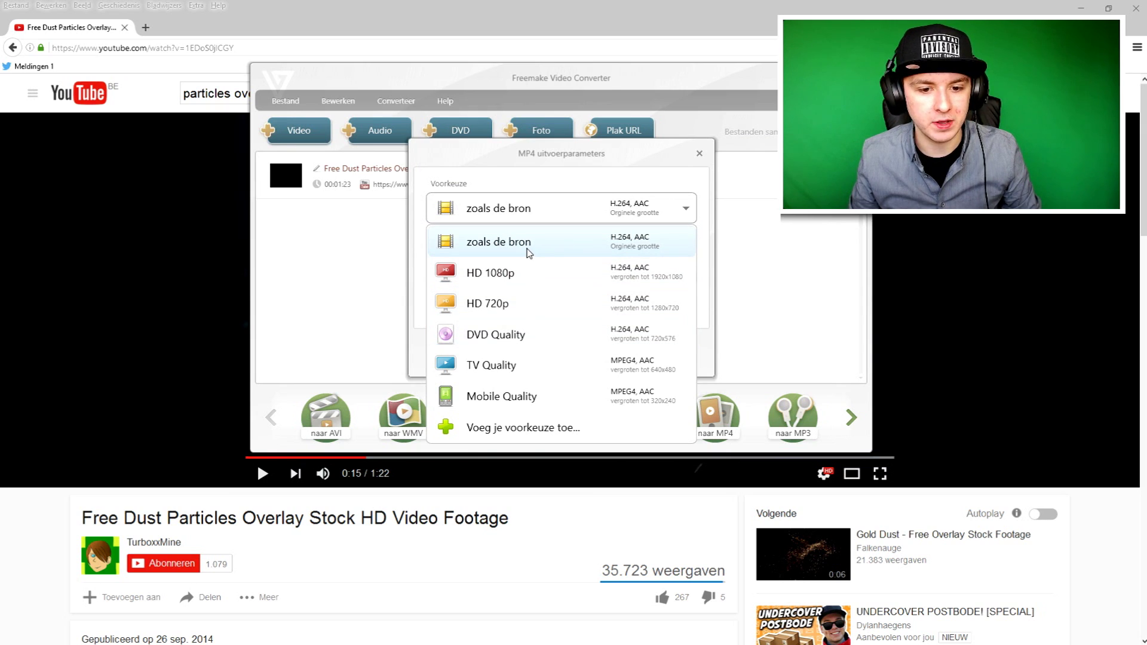
pyautogui.click(529, 245)
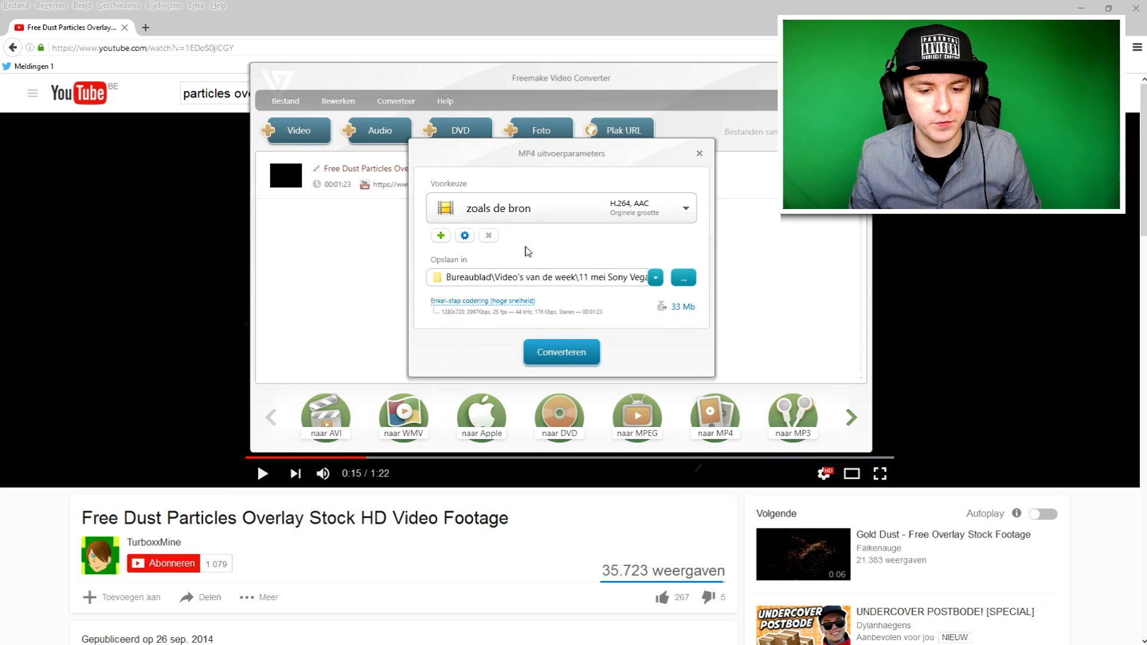
# Convert the dust particles clip to MP4 and show the finished file in the 11 mei folder
pyautogui.click(568, 355)
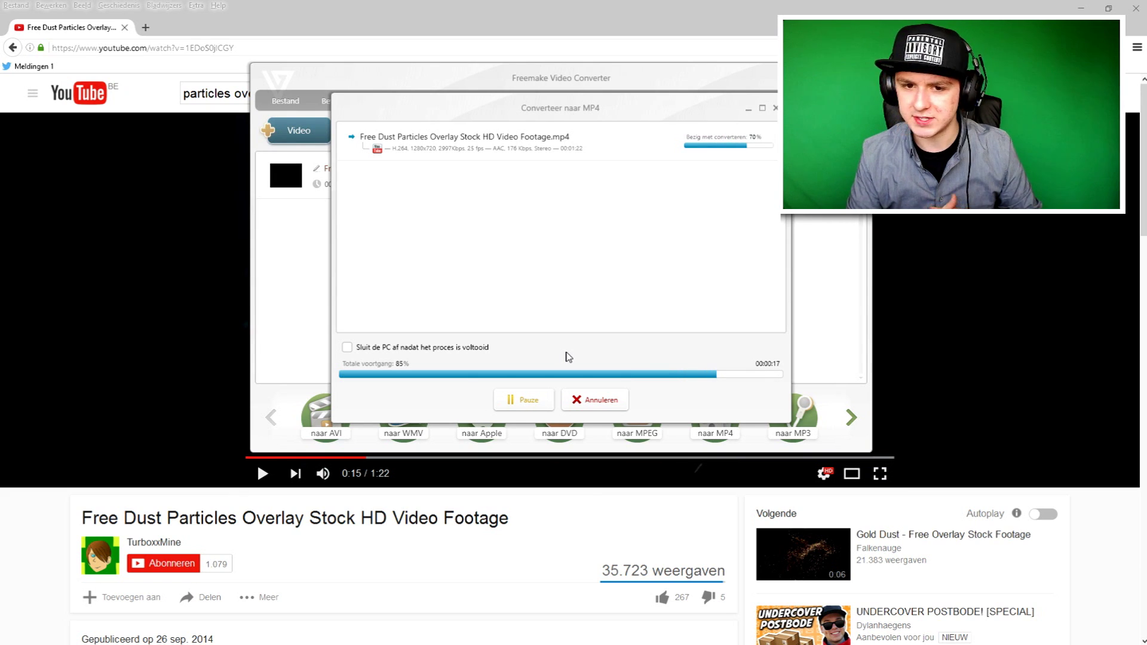
pyautogui.moveTo(547, 114); pyautogui.dragTo(459, 116)
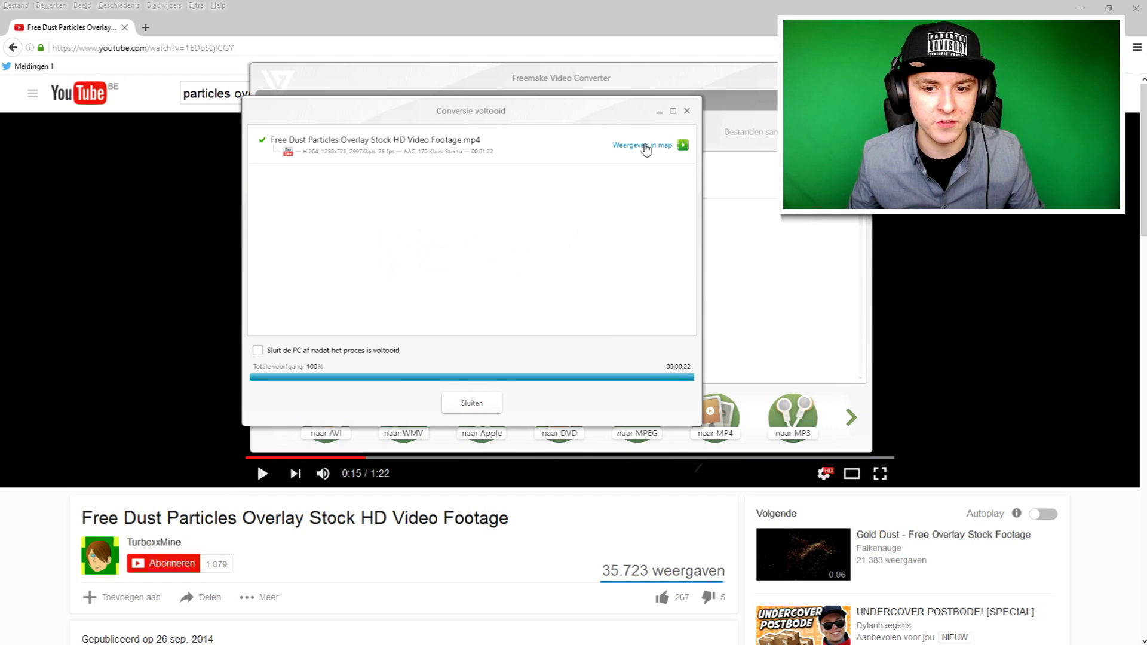
pyautogui.click(645, 146)
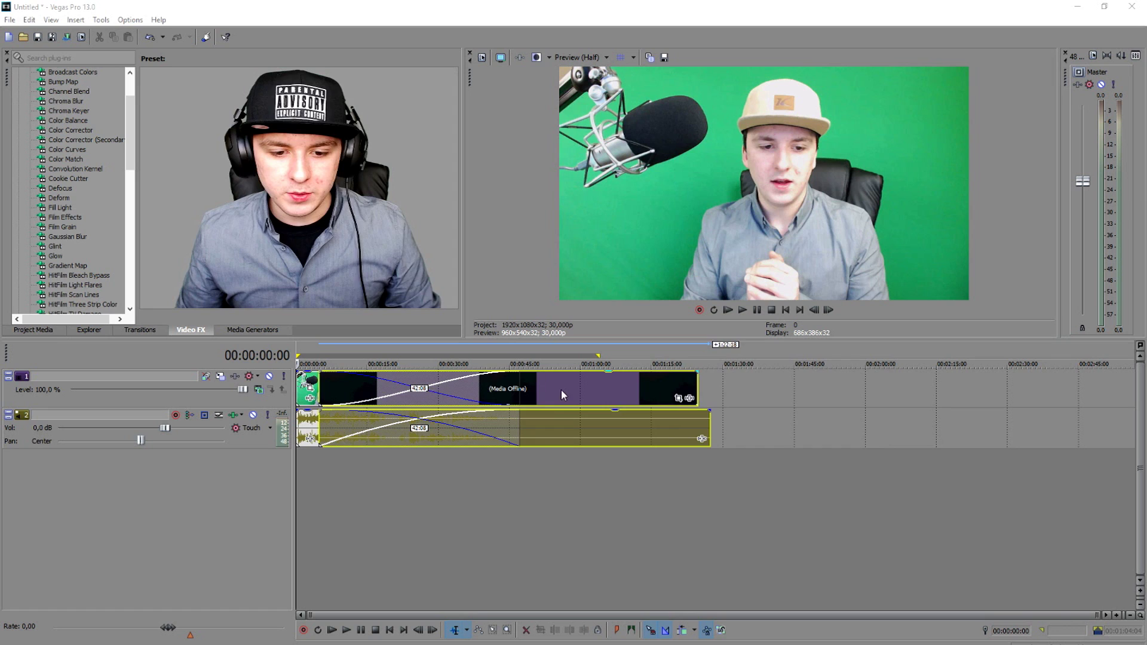
# Move the dust clip off the talking-head clips and insert a new empty video track
pyautogui.moveTo(561, 389); pyautogui.dragTo(744, 402)
pyautogui.moveTo(620, 391); pyautogui.dragTo(675, 392)
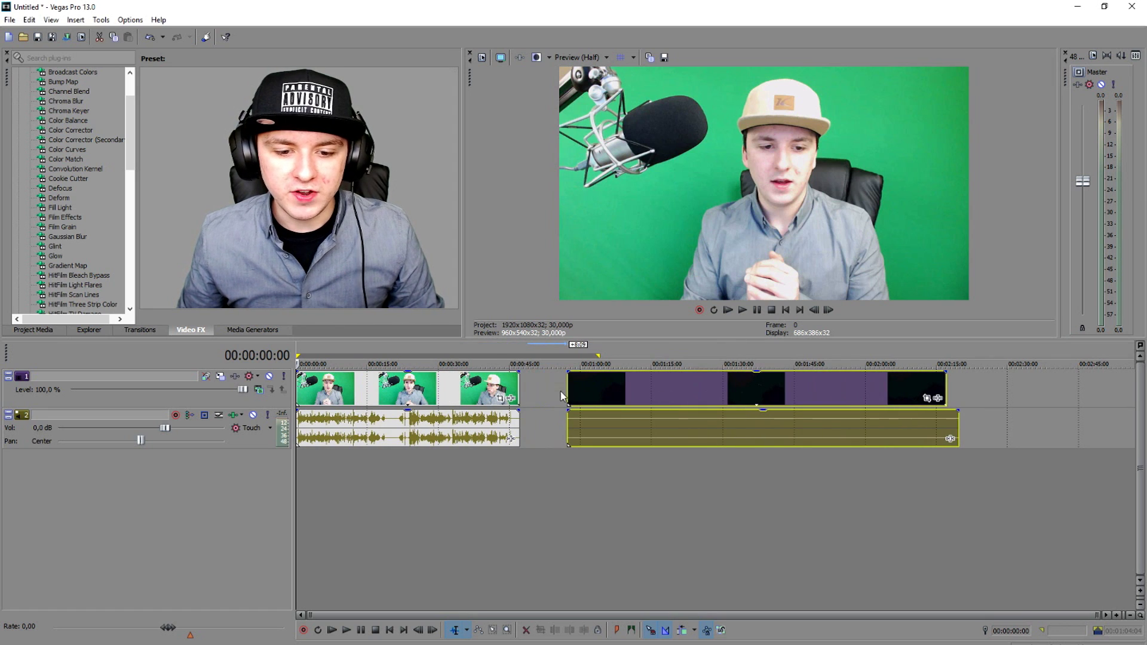
pyautogui.rightClick(549, 393)
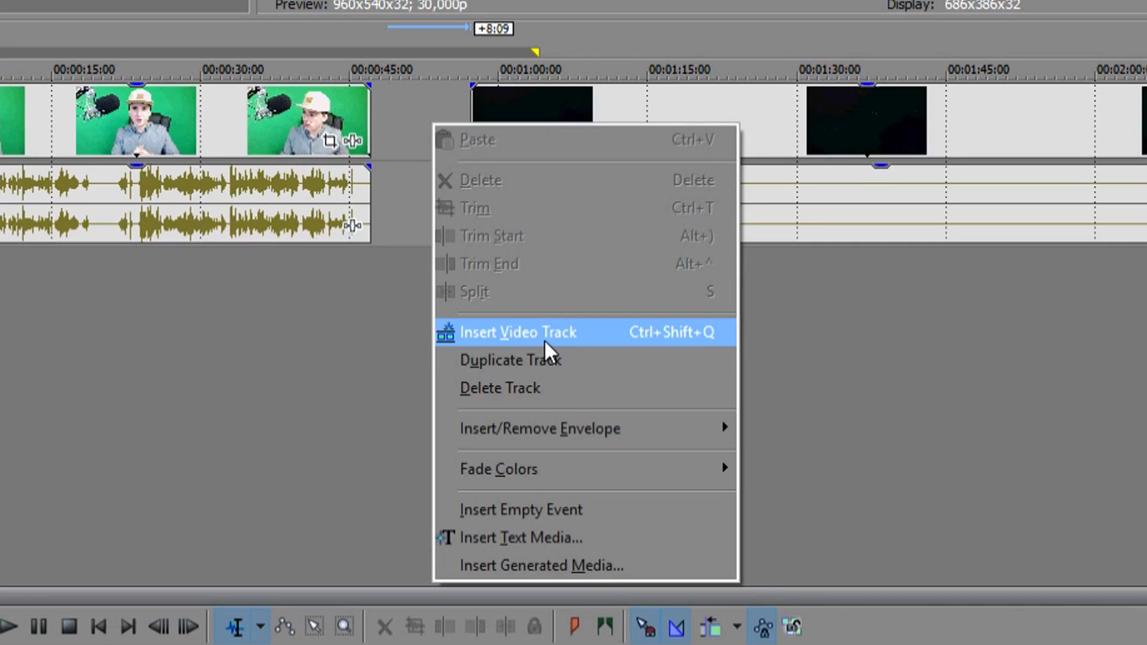
pyautogui.click(621, 490)
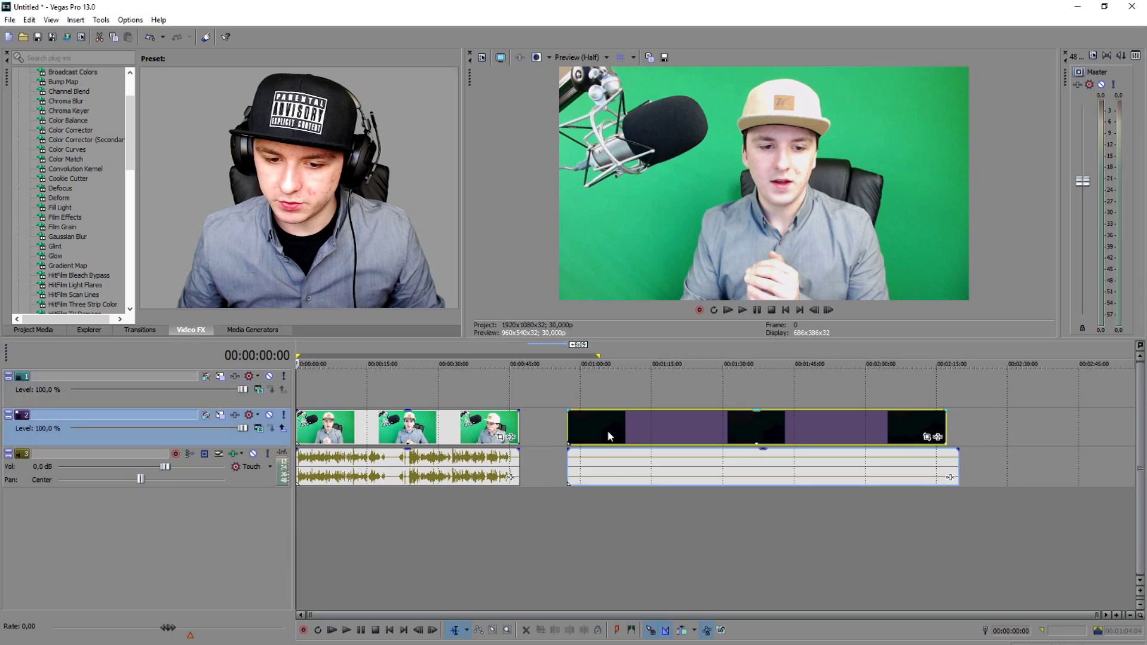
# Remove the dust clip's audio and place the video at the start of the new top track
pyautogui.click(625, 466)
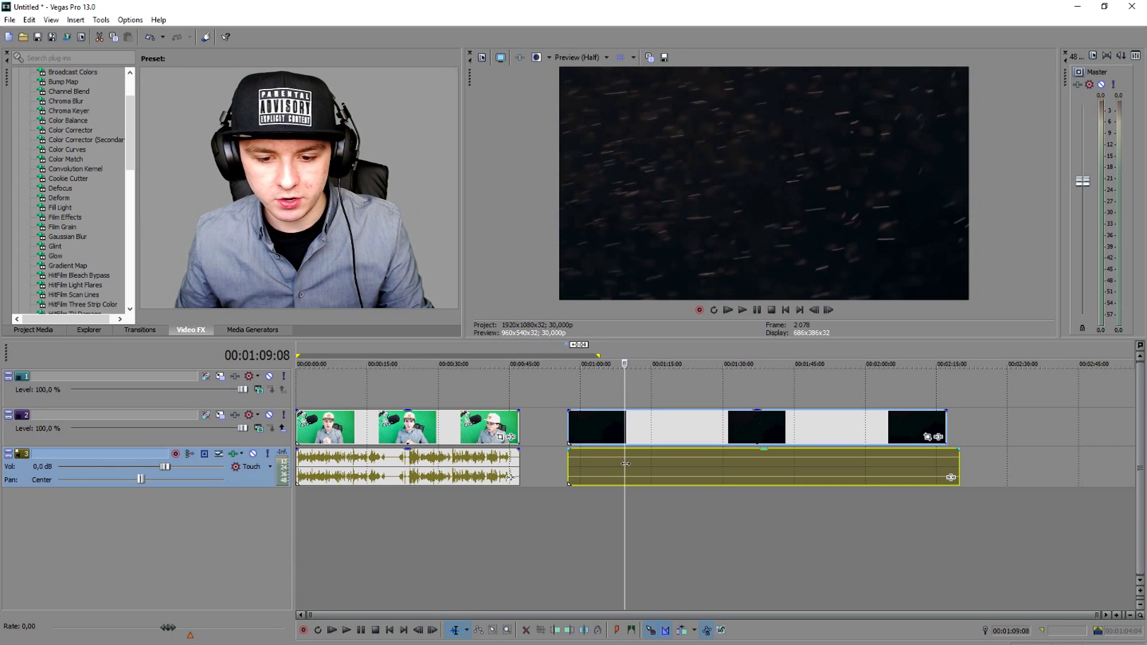
pyautogui.moveTo(671, 443); pyautogui.dragTo(670, 457)
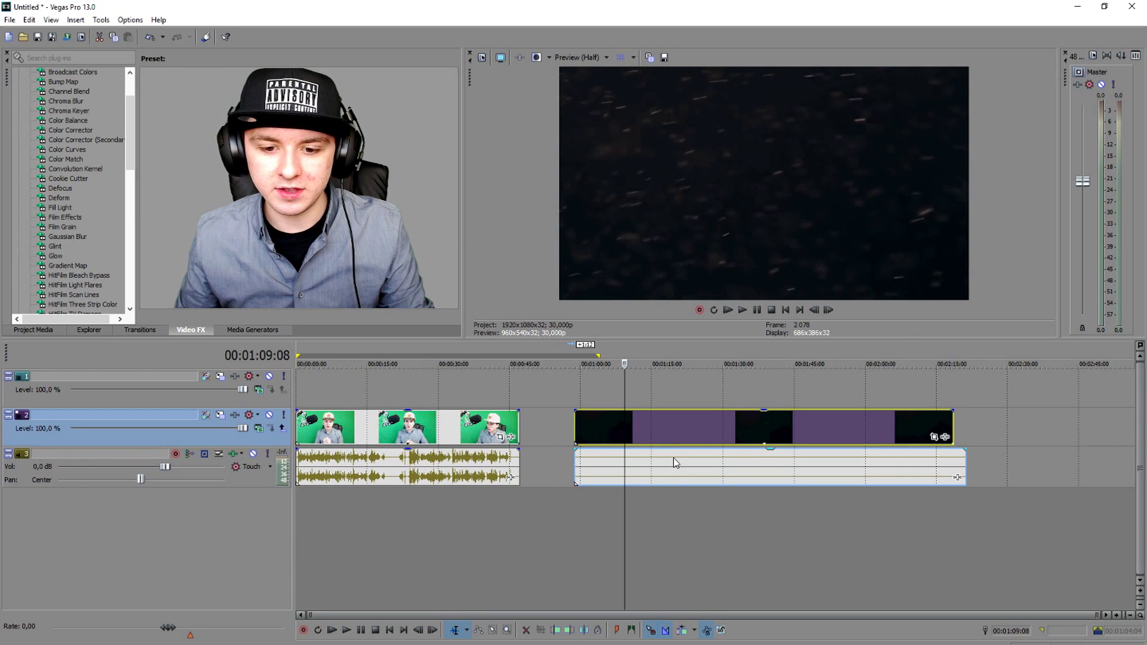
pyautogui.click(659, 471)
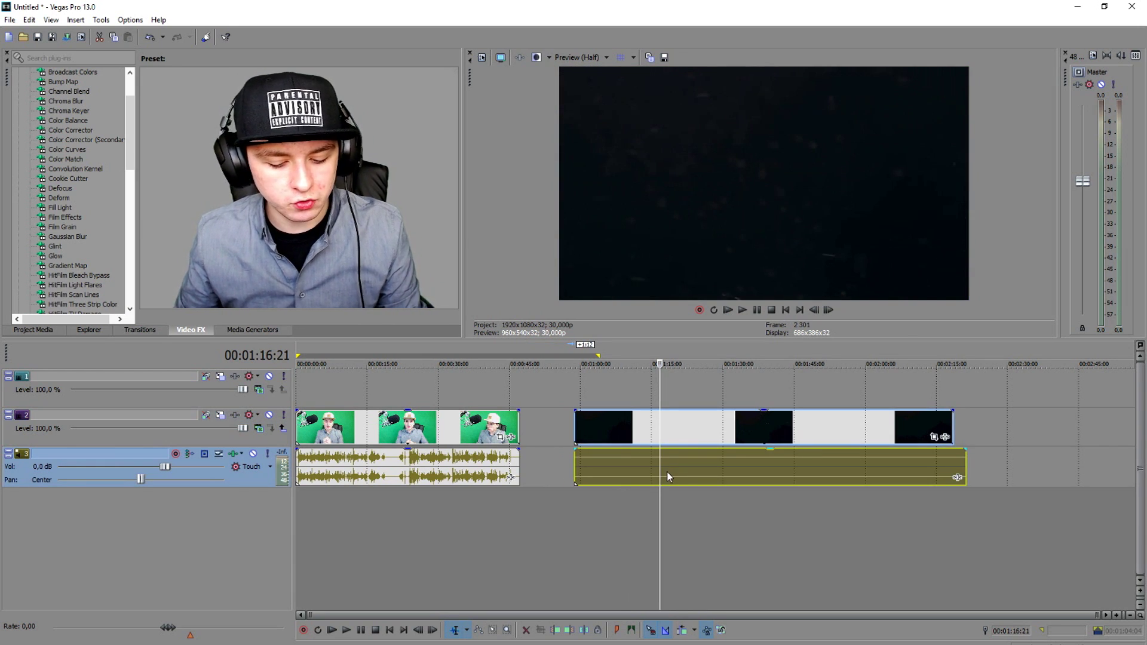
pyautogui.moveTo(666, 472); pyautogui.dragTo(517, 380)
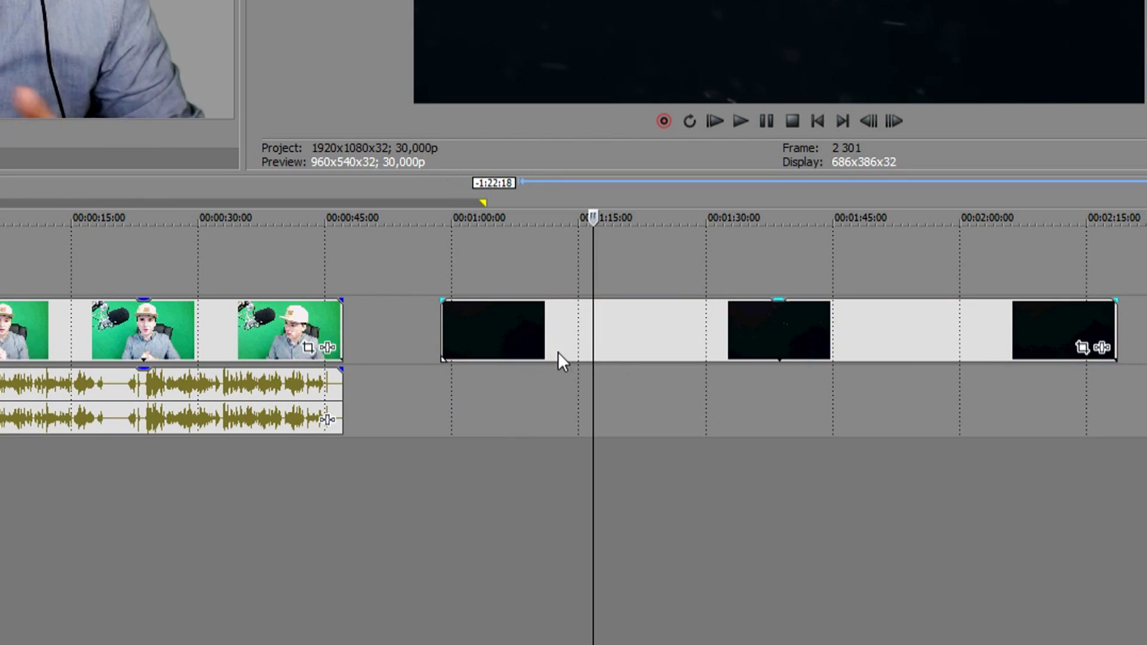
pyautogui.moveTo(339, 248); pyautogui.dragTo(558, 209)
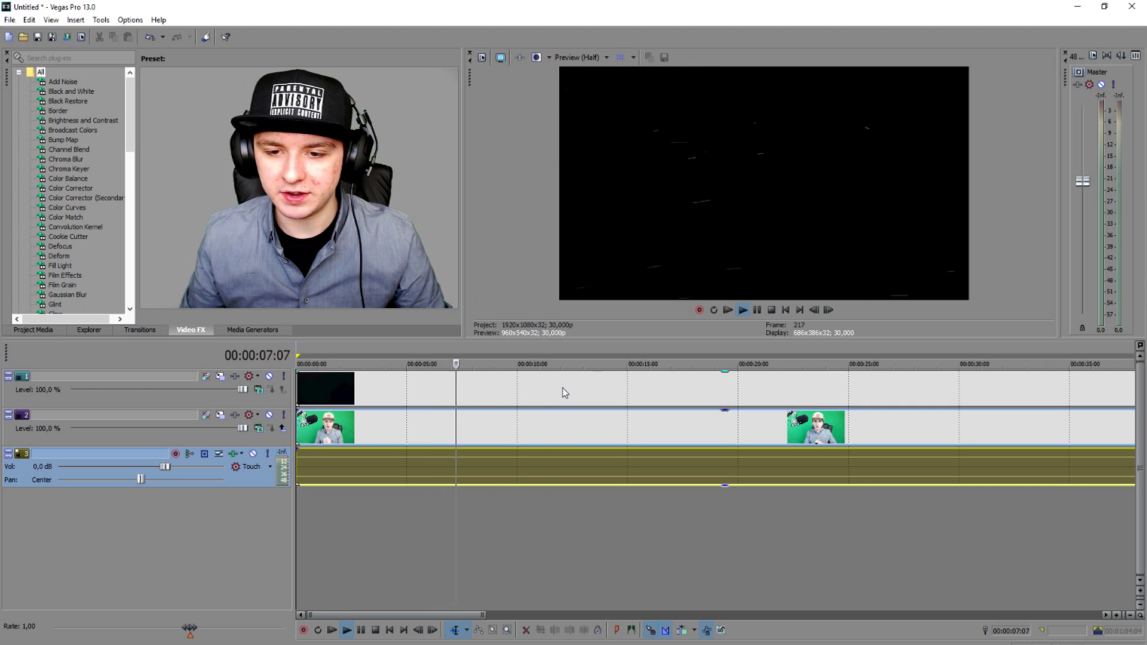
# Stop playback, select the dust track and switch its compositing mode to Screen
pyautogui.scroll(2, 565, 393)
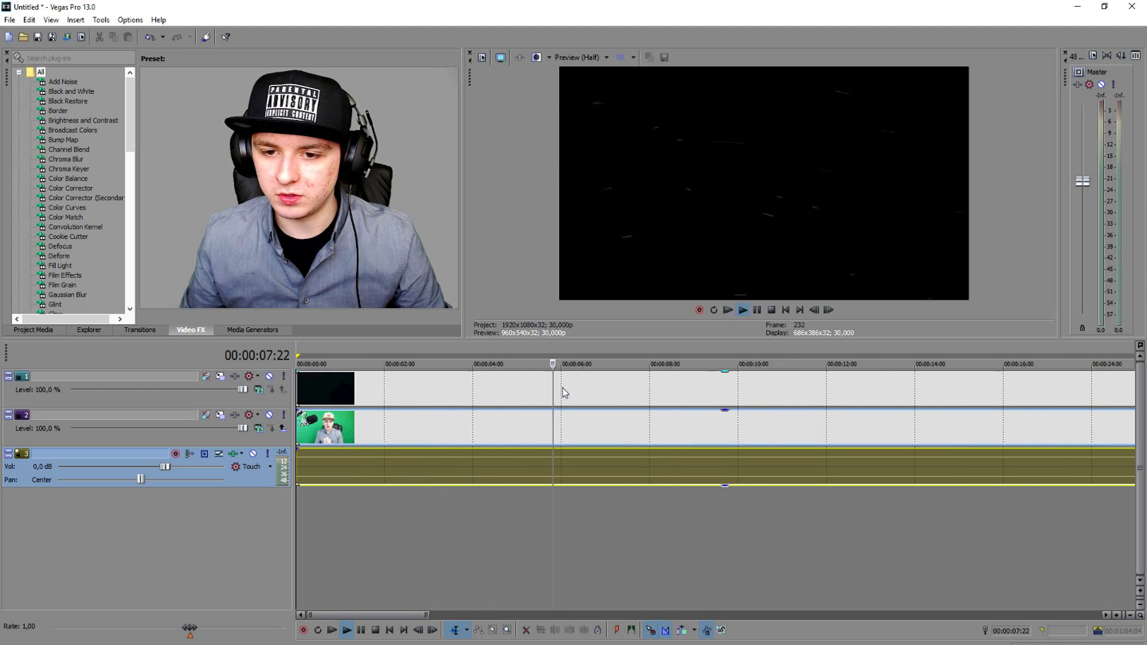
pyautogui.scroll(-2, 564, 393)
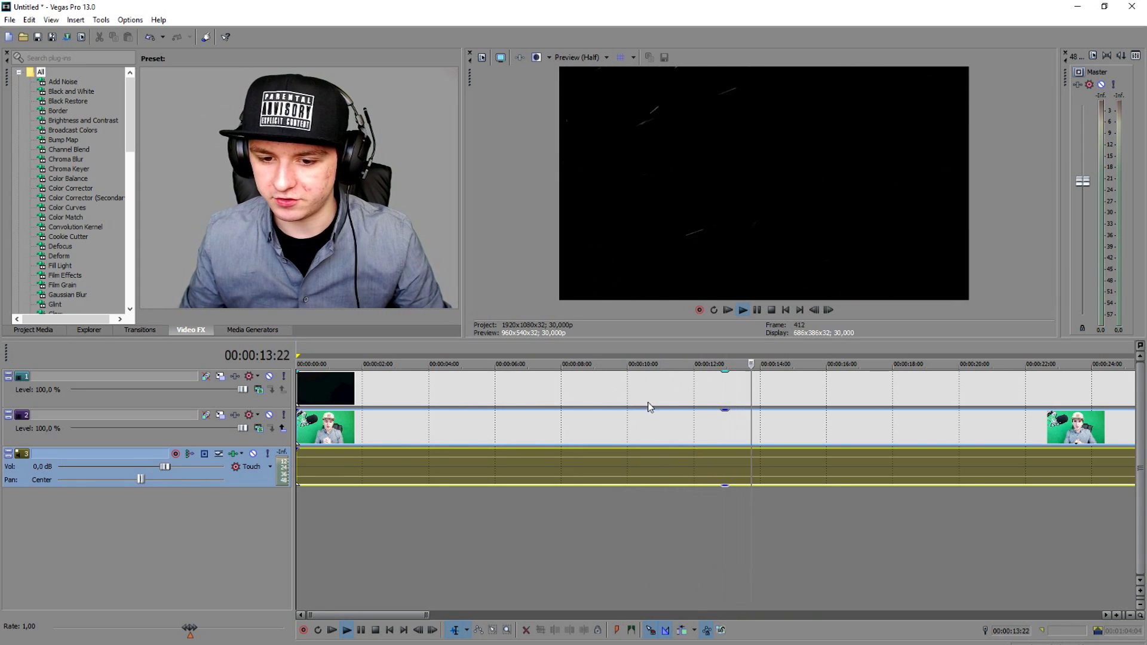
pyautogui.click(616, 391)
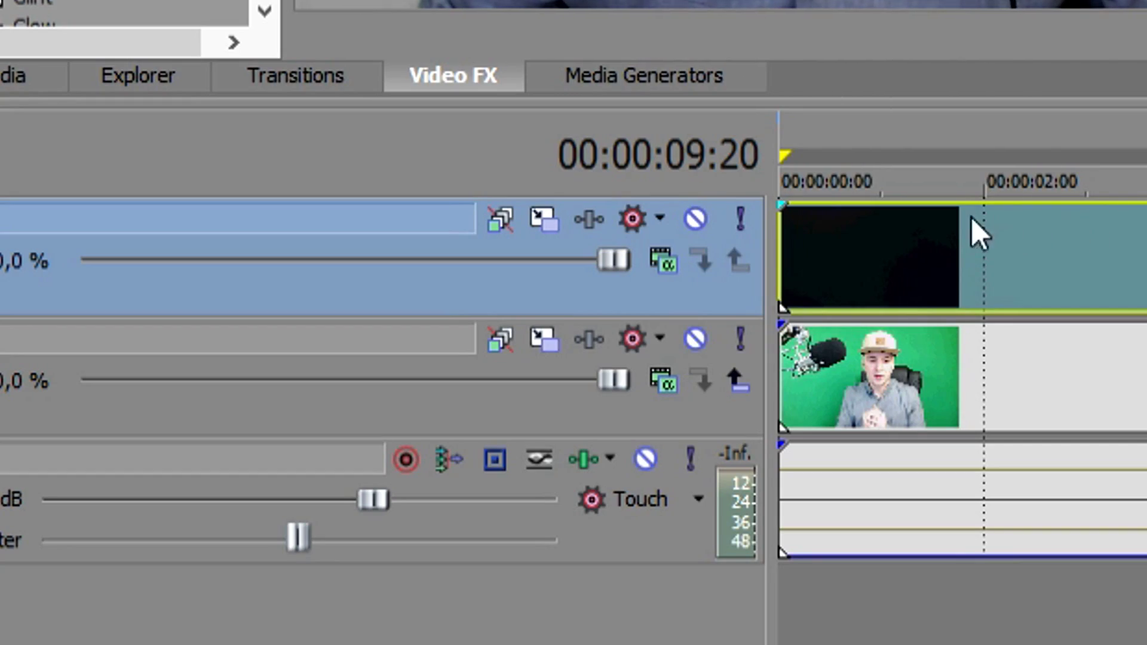
pyautogui.click(662, 261)
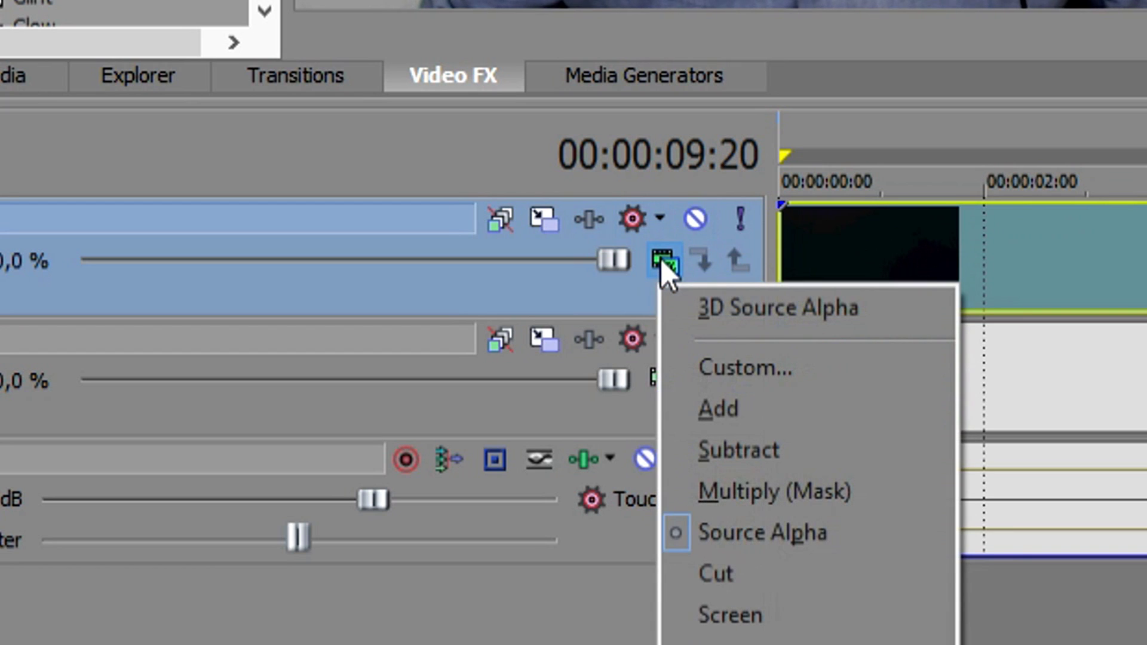
pyautogui.click(861, 626)
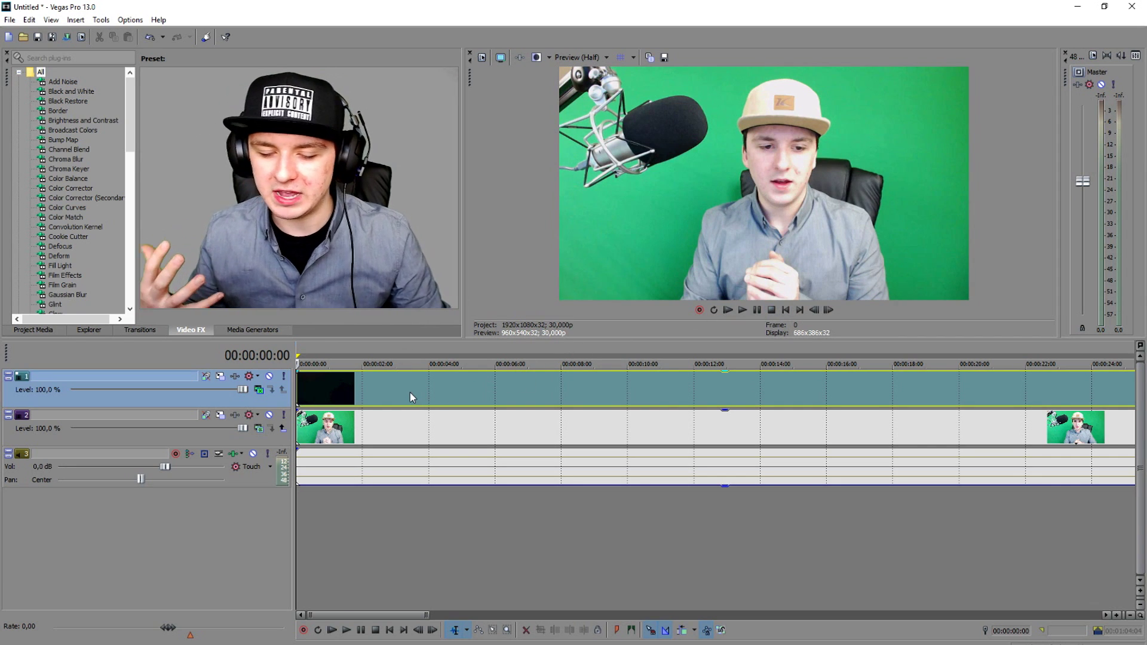
# Play the timeline to preview the Screen-blended dust particles over the green-screen clips
pyautogui.press('space')
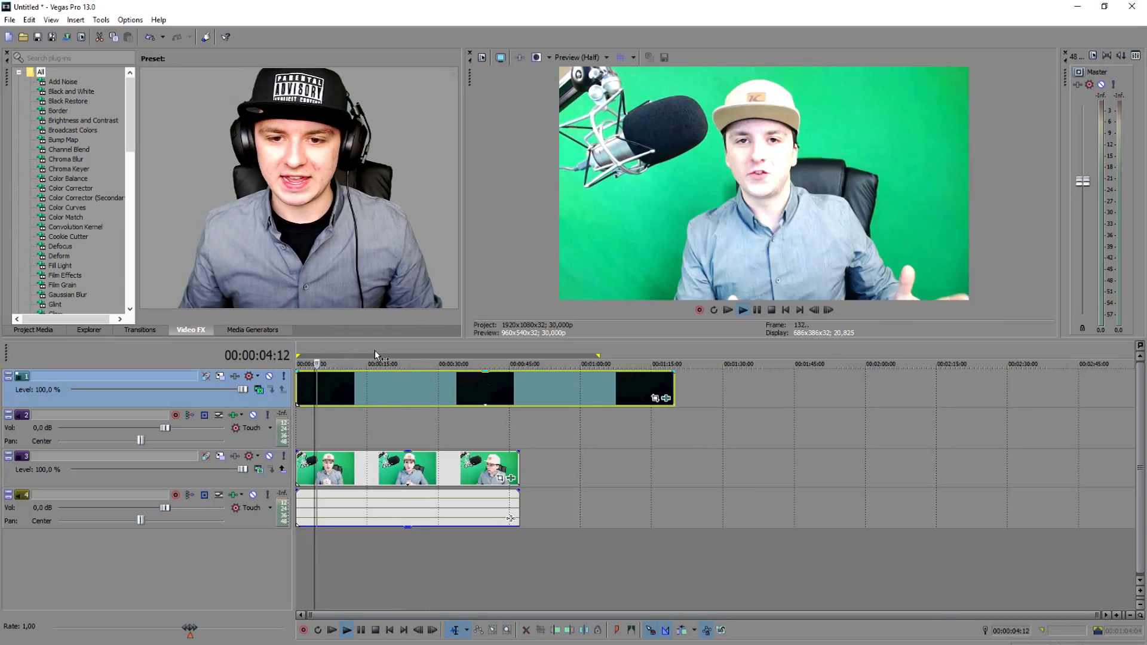
pyautogui.scroll(2, 375, 350)
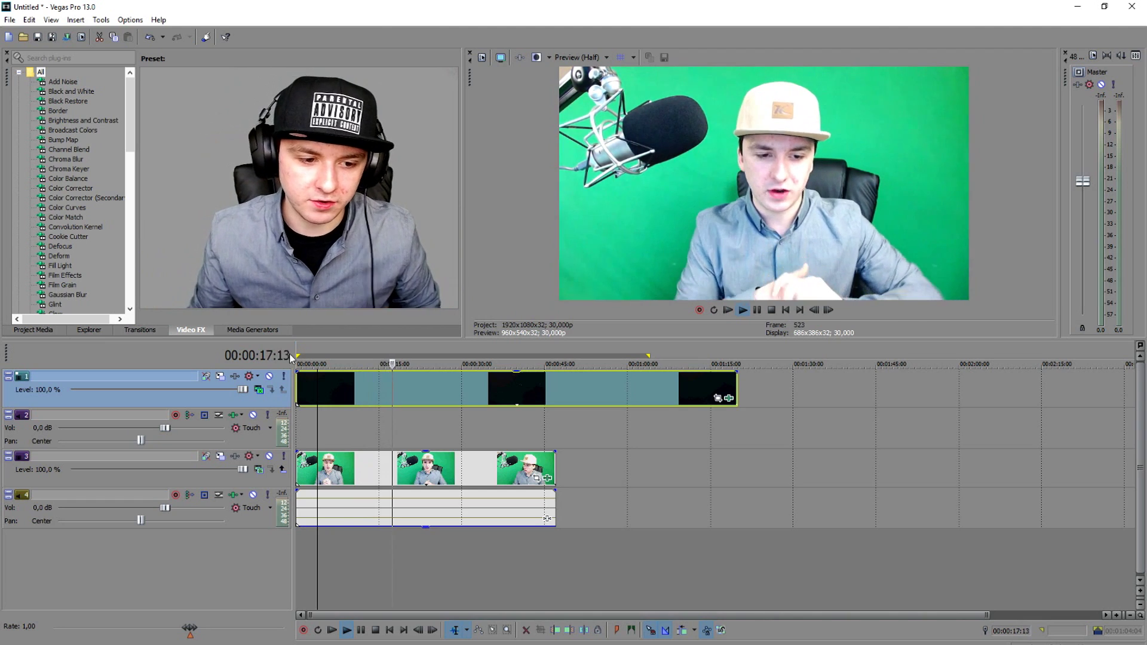
pyautogui.click(260, 391)
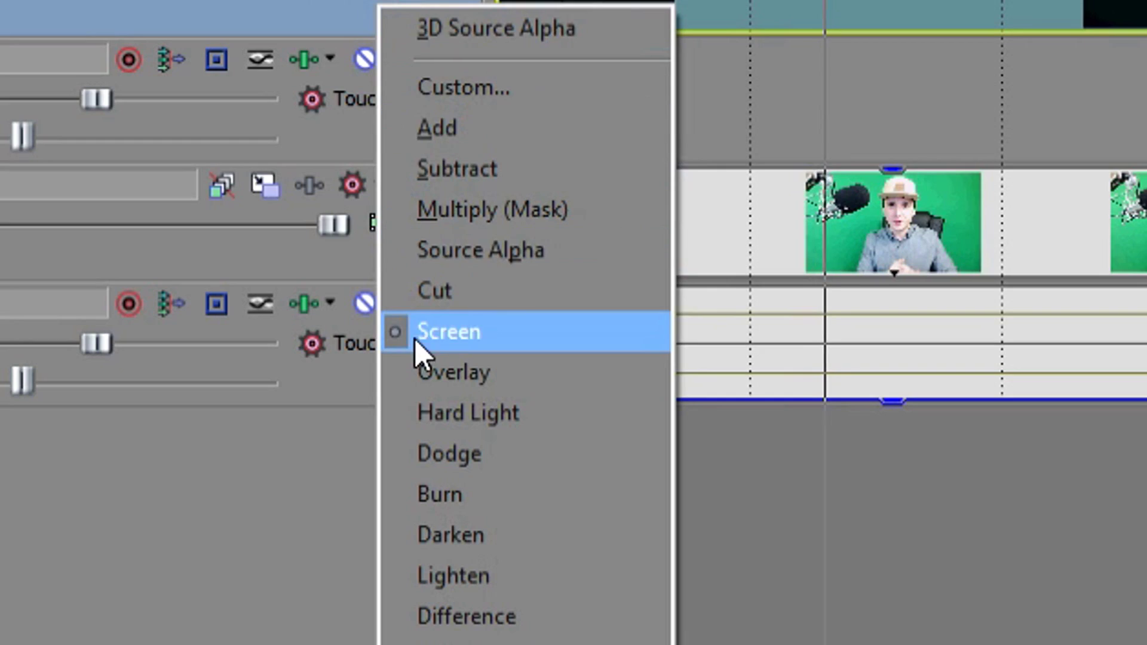